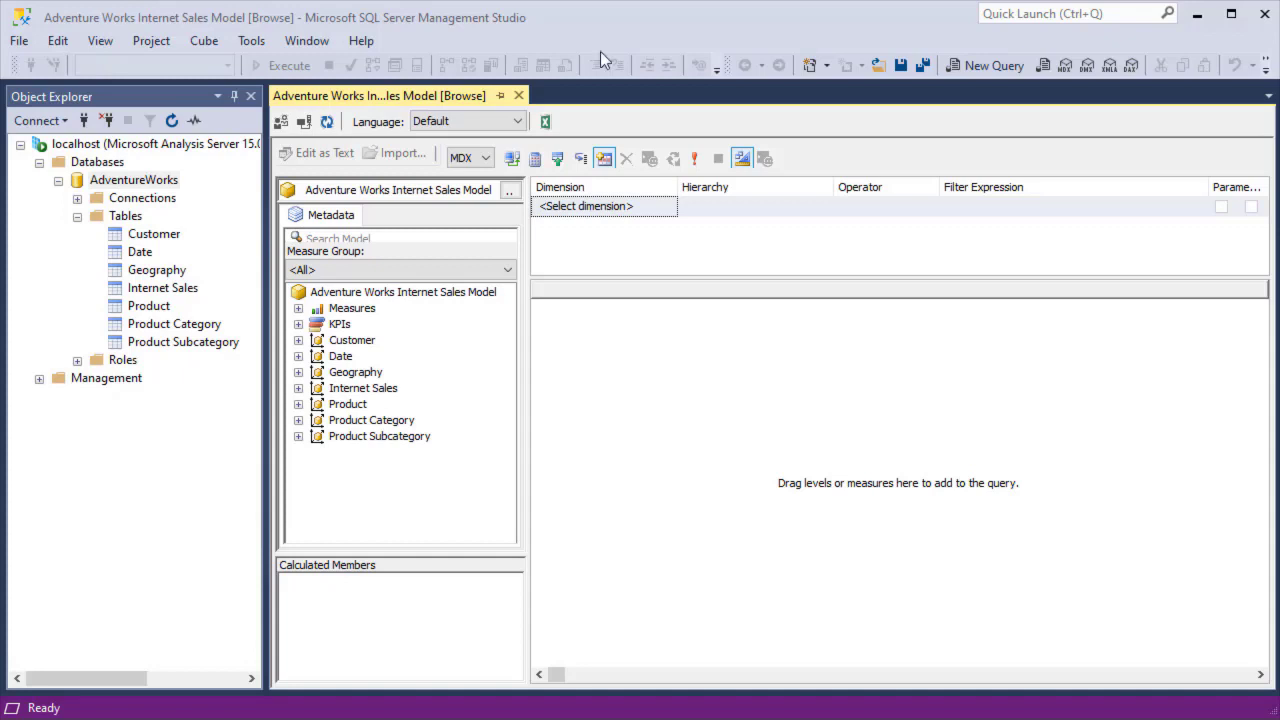
Switch to SQL Server Profiler and start a new trace connected to the Analysis Services server localhost with Windows Authentication.
{"action": "left_click", "coordinate": [250, 42]}
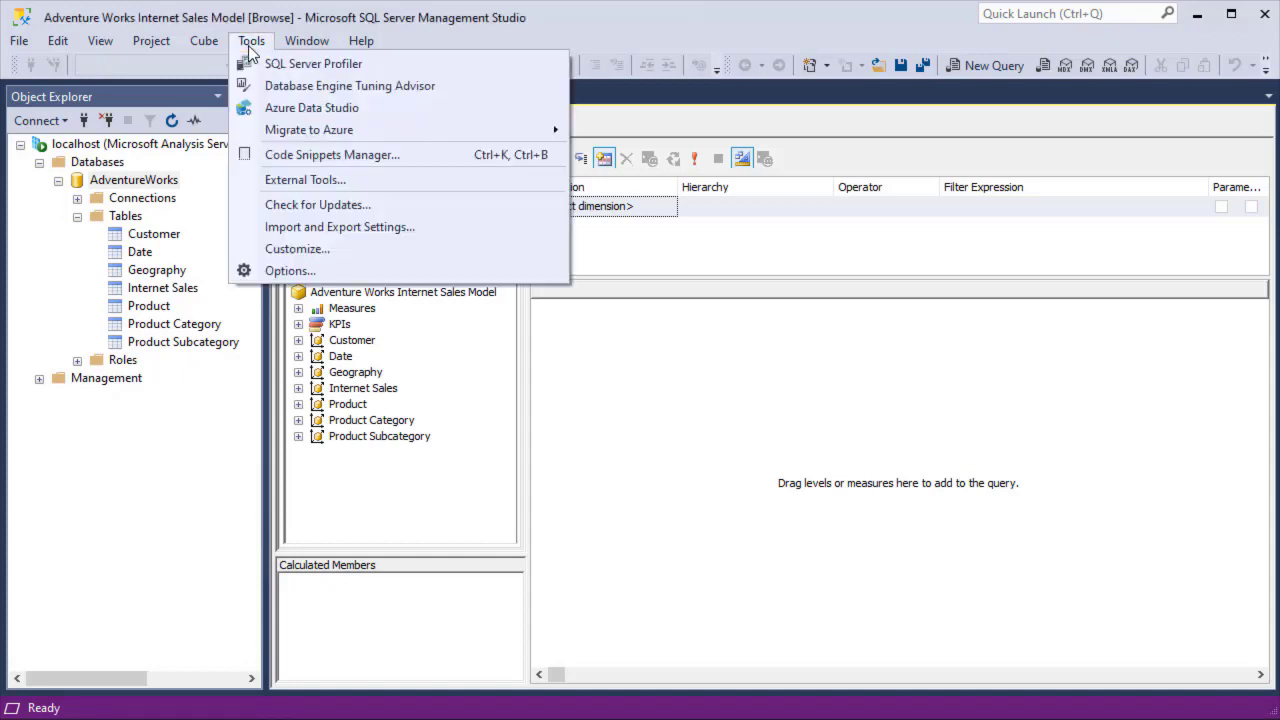
{"action": "left_click", "coordinate": [328, 63]}
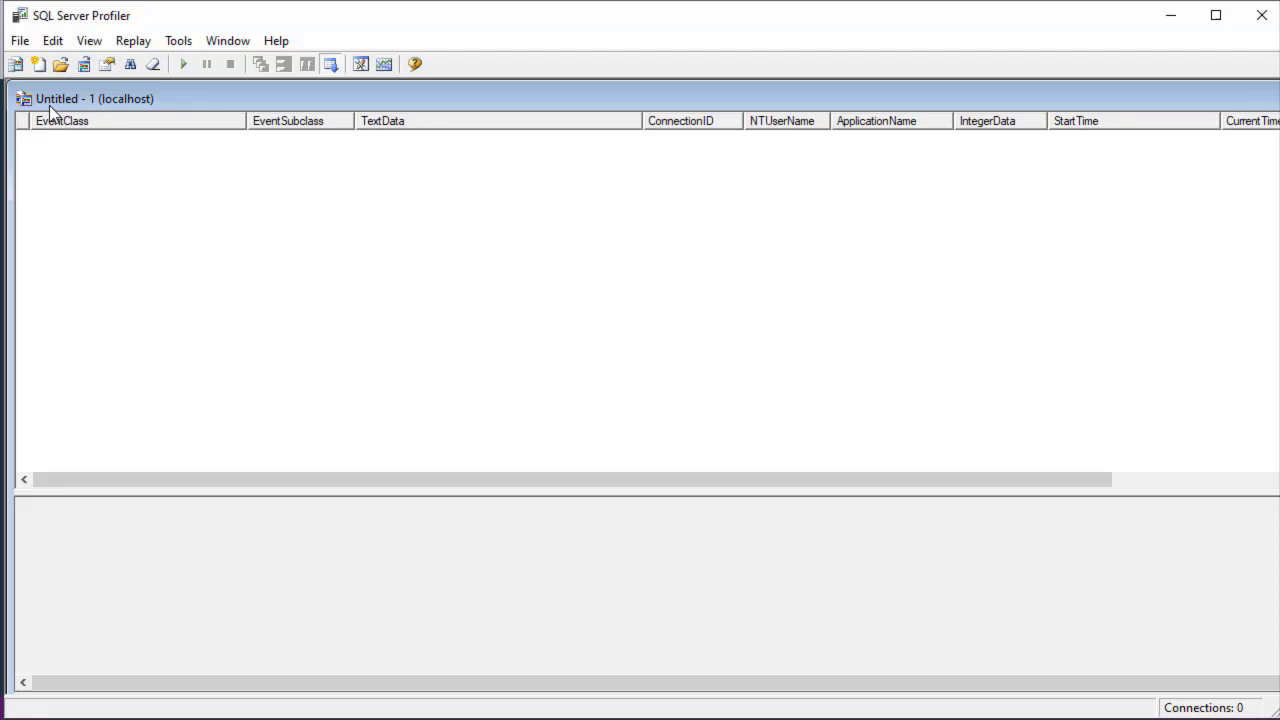
{"action": "left_click", "coordinate": [20, 41]}
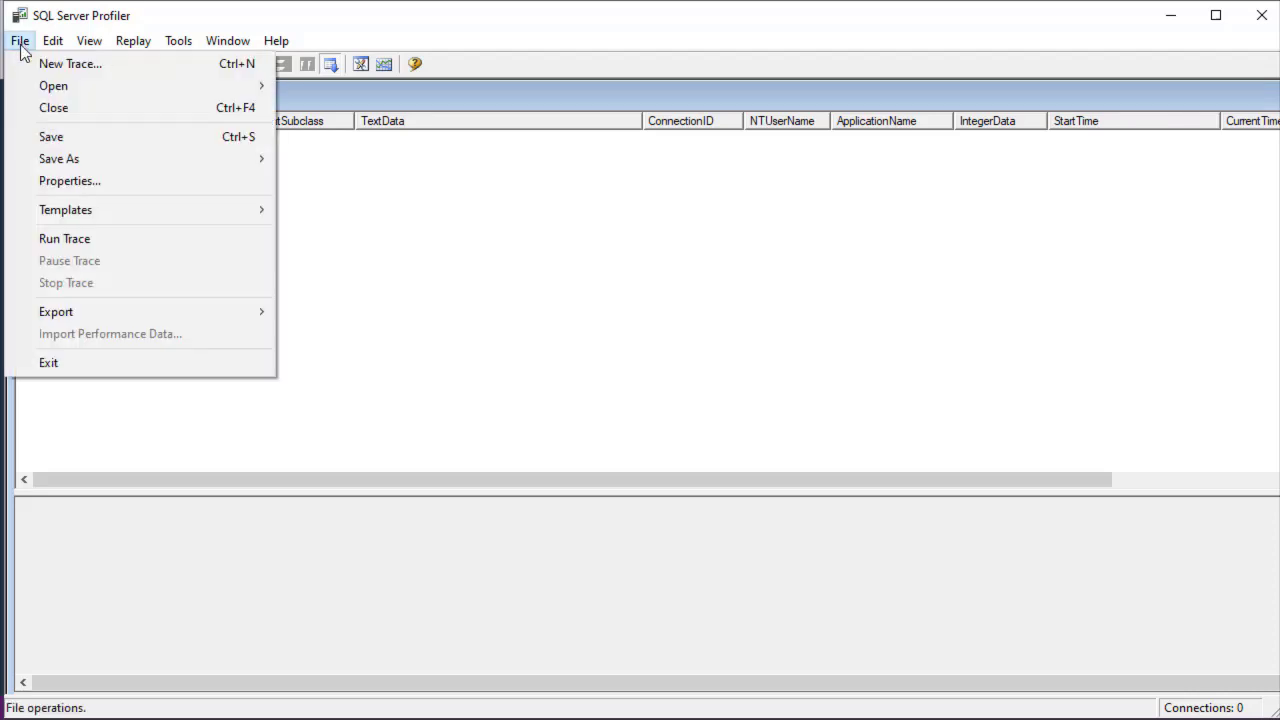
{"action": "left_click", "coordinate": [28, 70]}
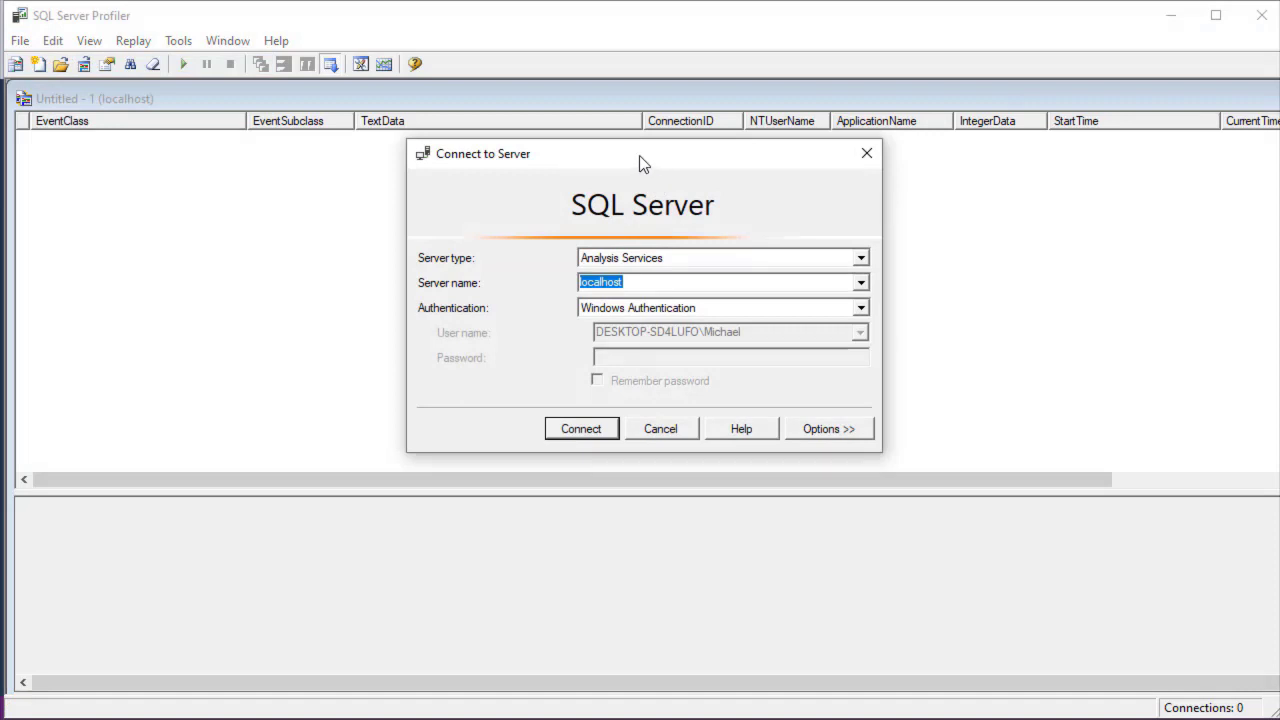
{"action": "left_click_drag", "start_coordinate": [639, 155], "coordinate": [540, 156]}
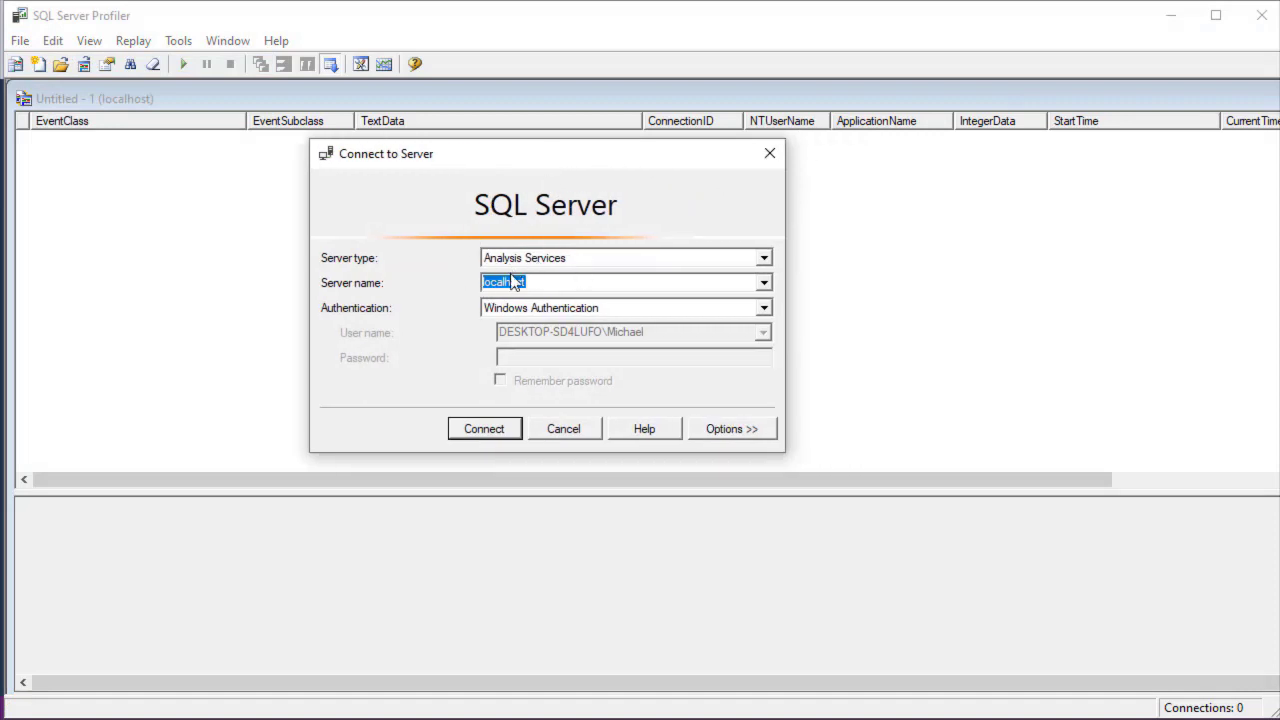
{"action": "left_click", "coordinate": [489, 429]}
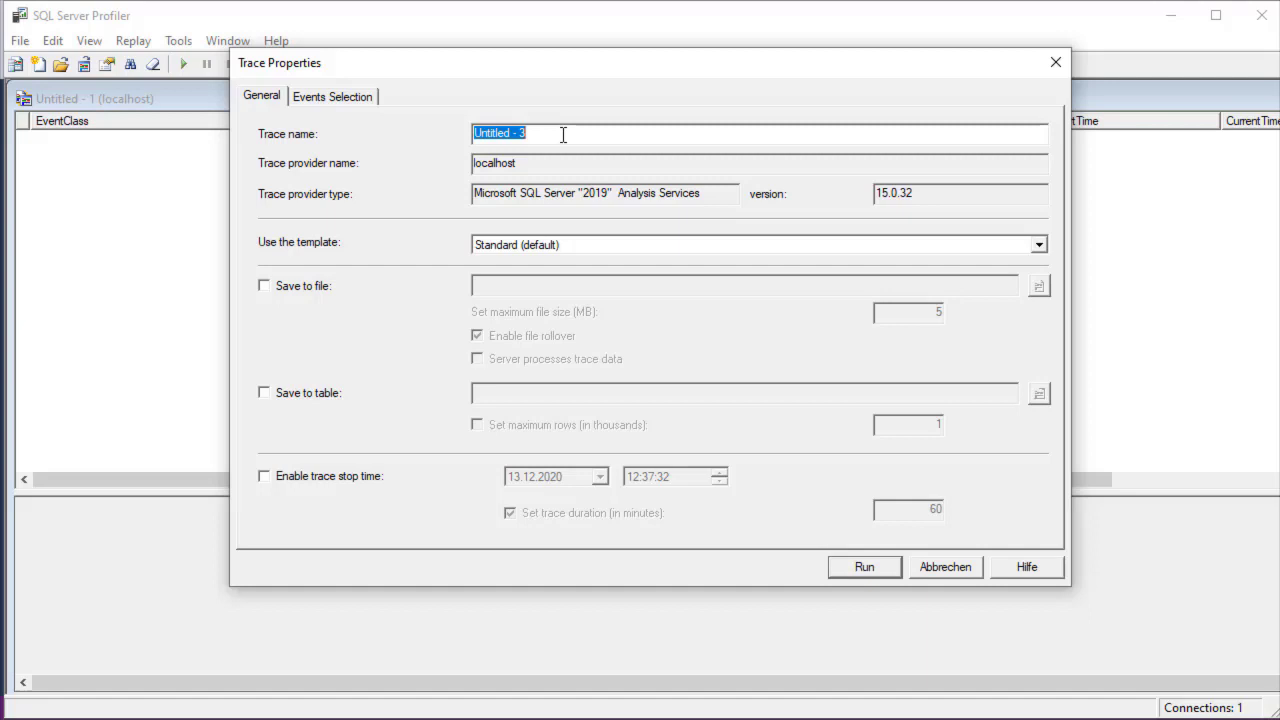
Exclude the Command Events, Discover Events and Discover Server State Events categories from the new trace's event selection.
{"action": "left_click", "coordinate": [330, 98]}
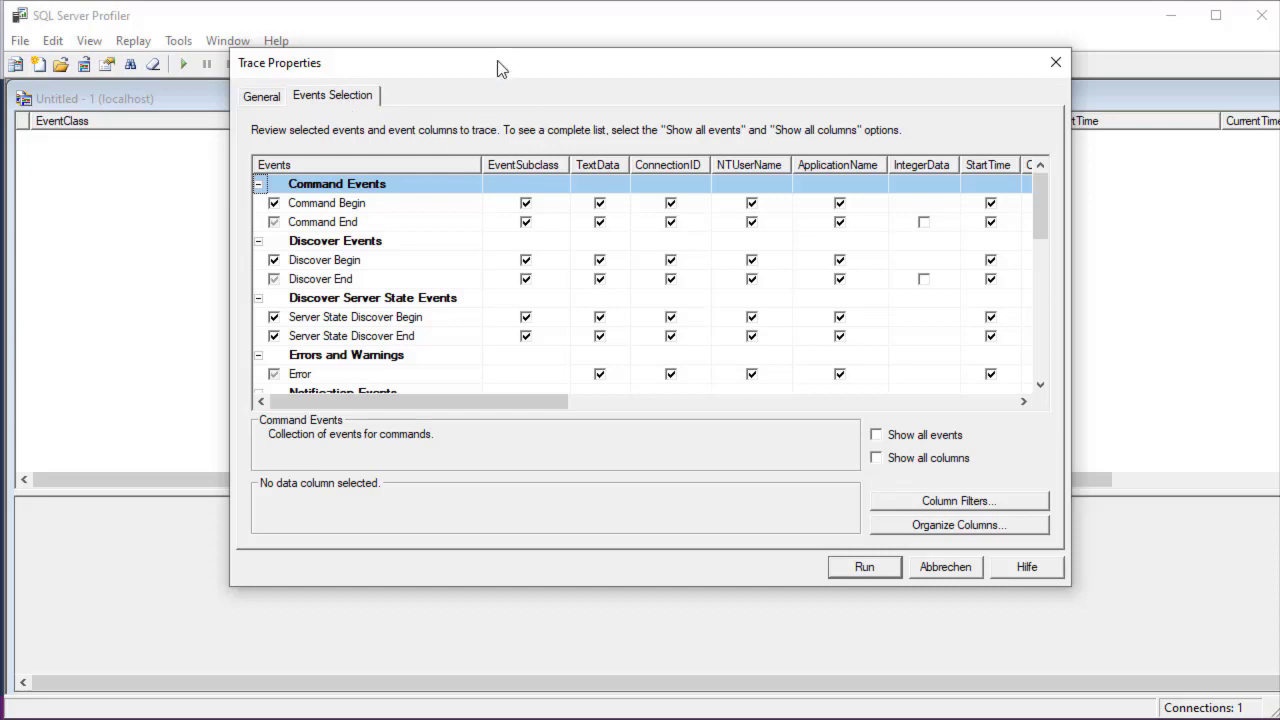
{"action": "left_click_drag", "start_coordinate": [500, 68], "coordinate": [449, 50]}
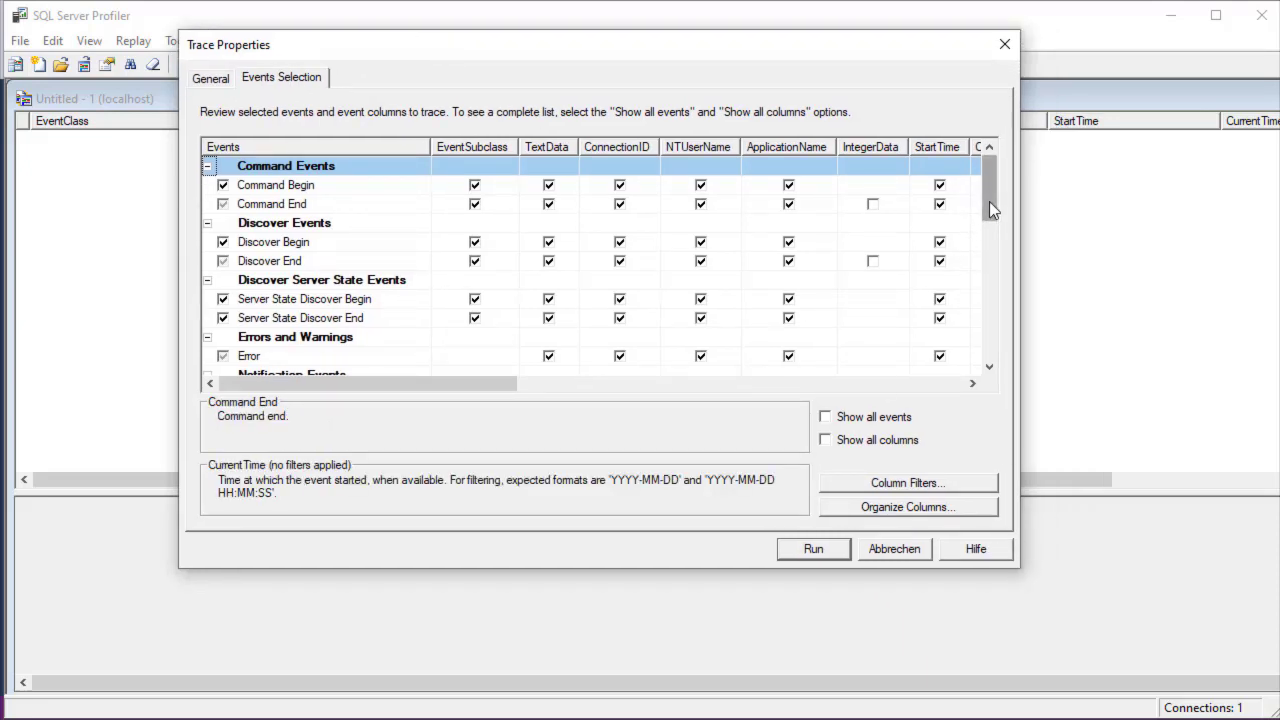
{"action": "left_click_drag", "start_coordinate": [989, 201], "coordinate": [990, 321]}
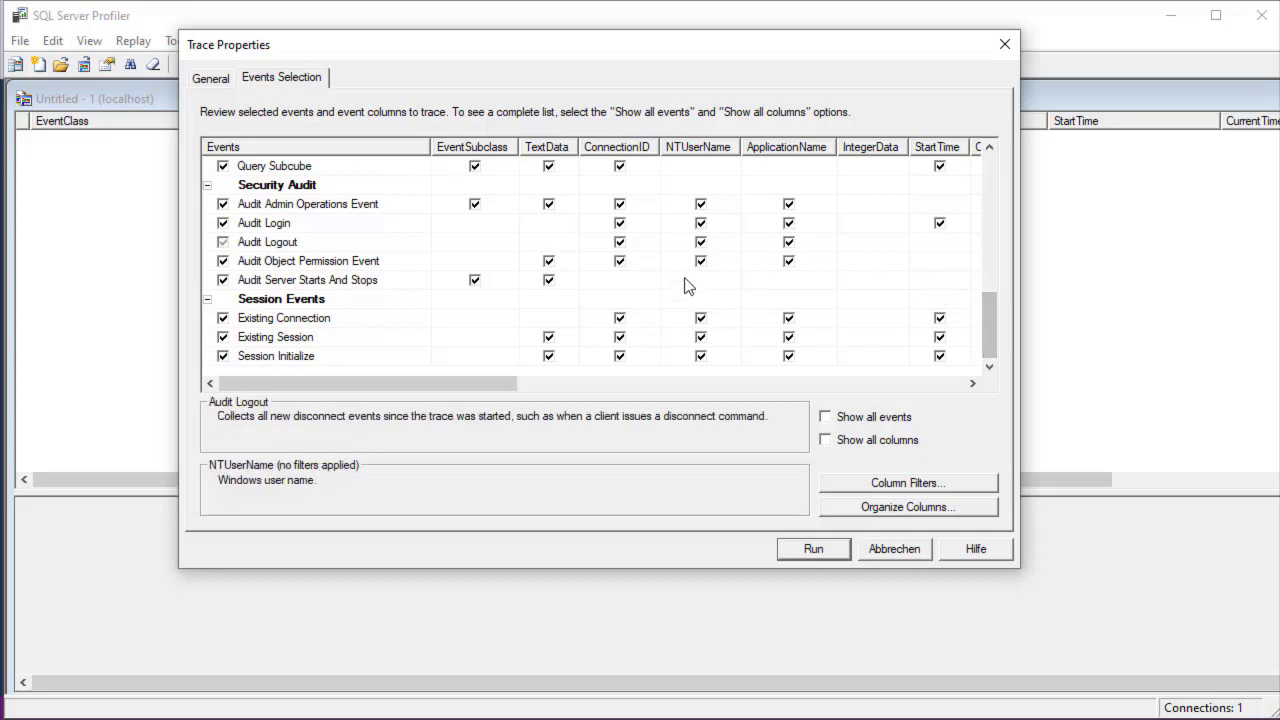
{"action": "left_click_drag", "start_coordinate": [998, 346], "coordinate": [984, 189]}
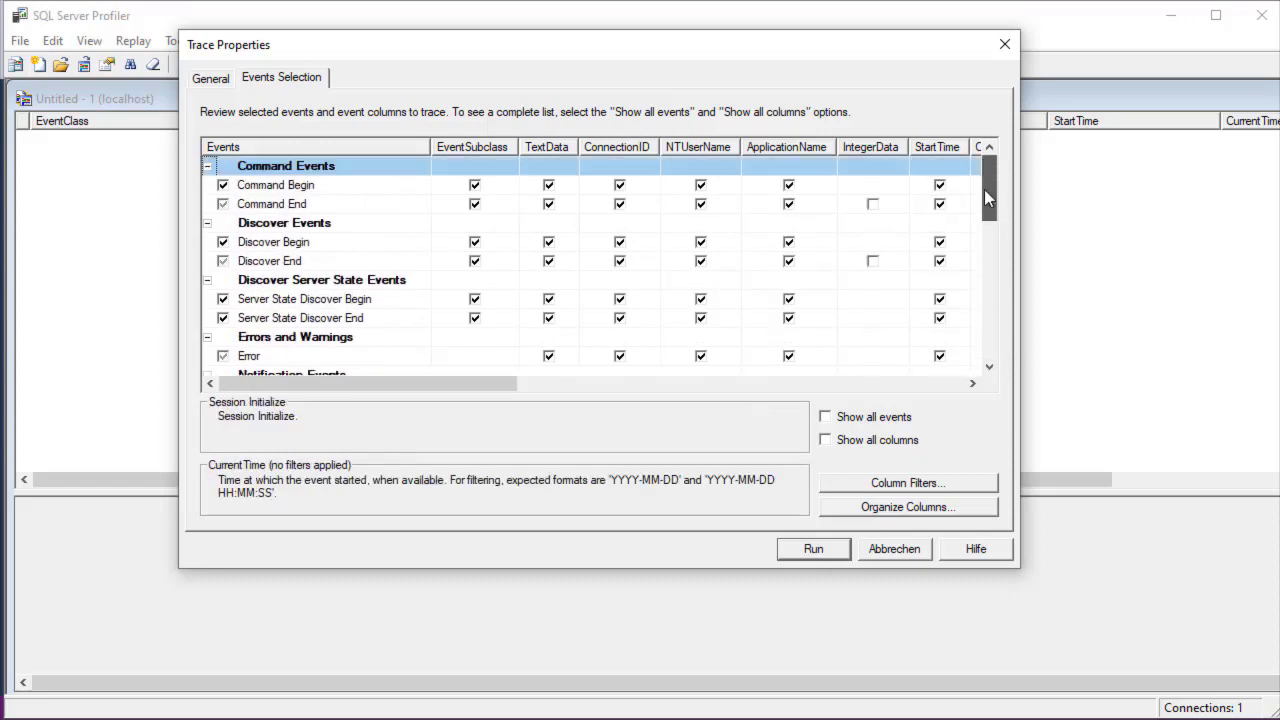
{"action": "right_click", "coordinate": [371, 146]}
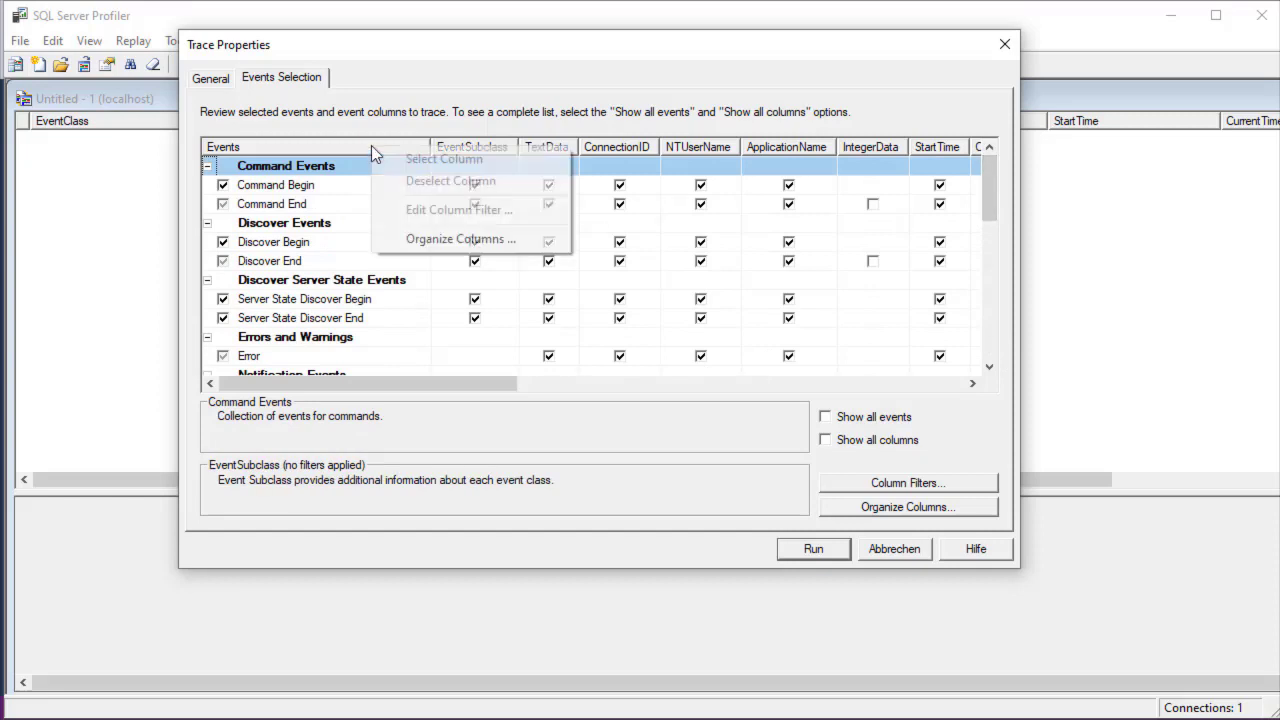
{"action": "right_click", "coordinate": [300, 177]}
{"action": "left_click", "coordinate": [345, 208]}
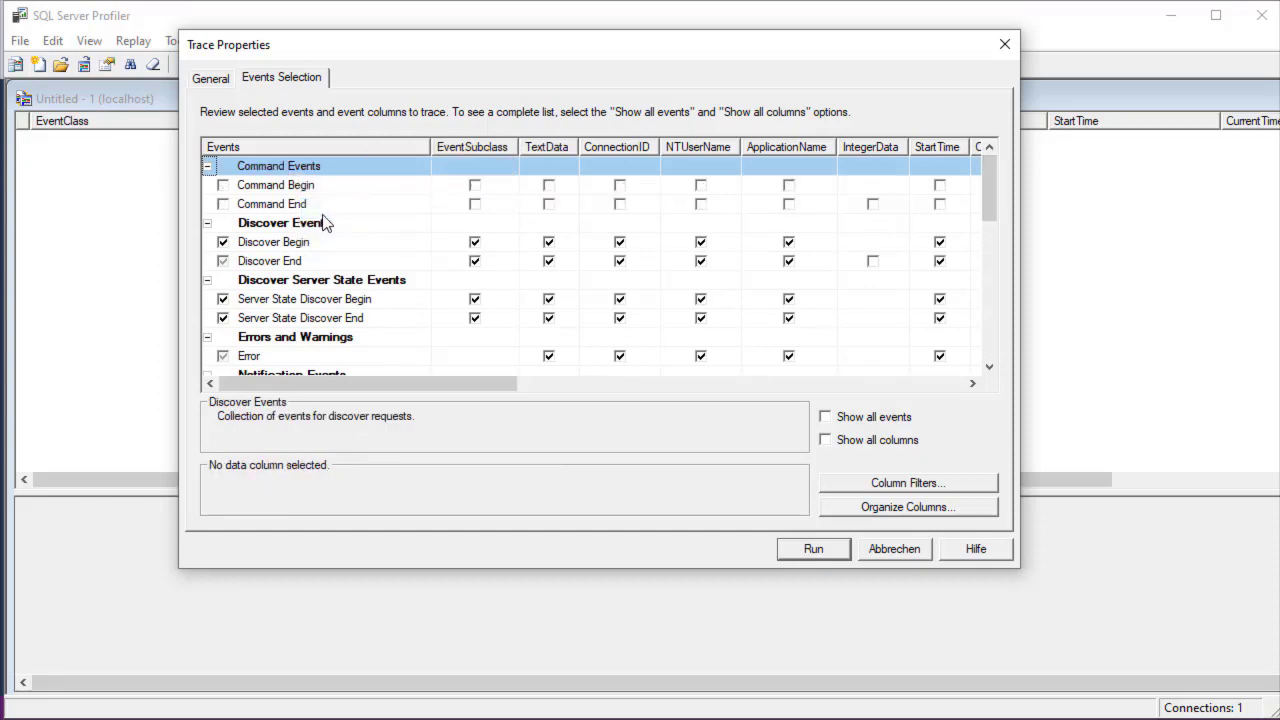
{"action": "right_click", "coordinate": [326, 224]}
{"action": "left_click", "coordinate": [348, 258]}
{"action": "right_click", "coordinate": [340, 226]}
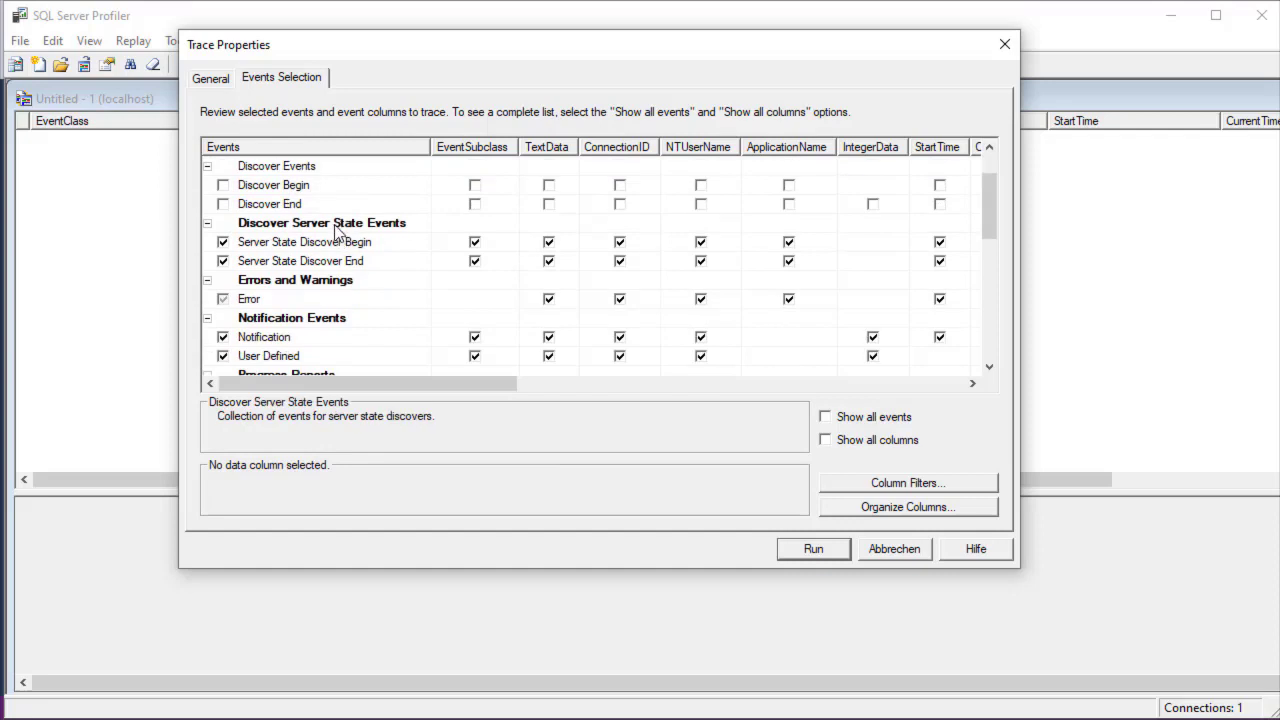
{"action": "left_click", "coordinate": [355, 258]}
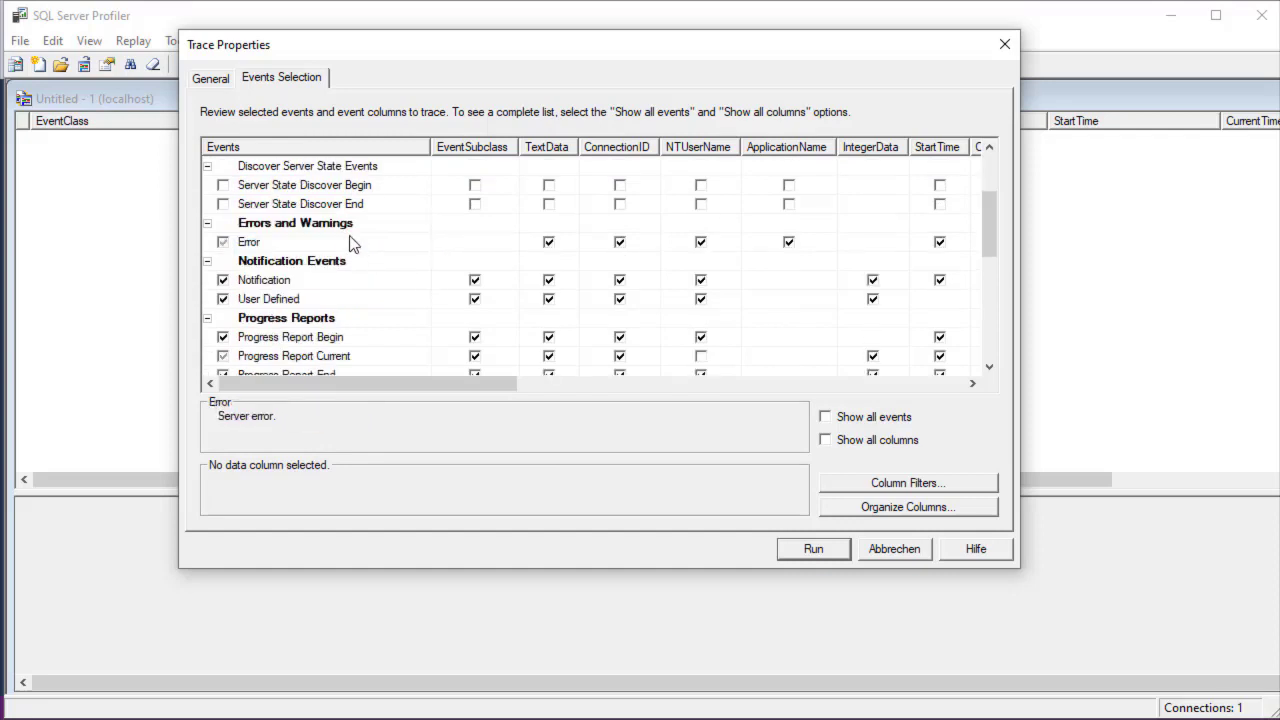
Exclude the Errors and Warnings, Notification Events and Progress Reports categories from the trace.
{"action": "right_click", "coordinate": [350, 222]}
{"action": "left_click", "coordinate": [365, 256]}
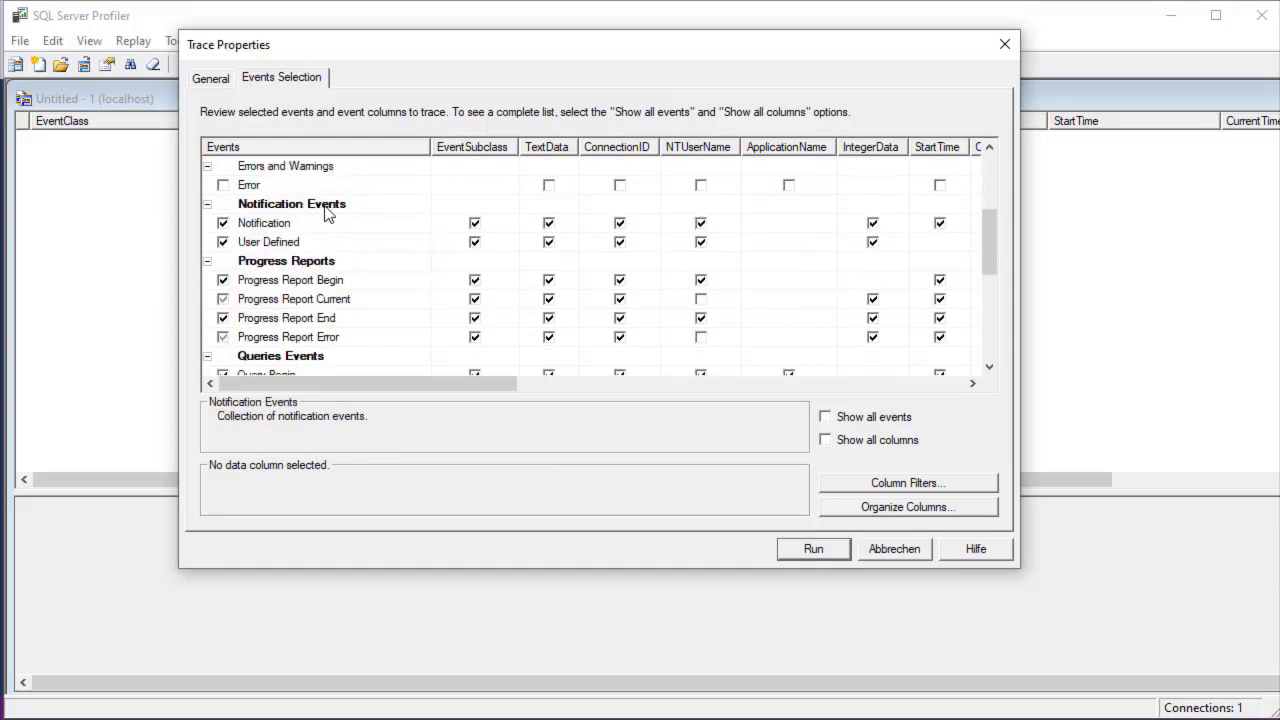
{"action": "right_click", "coordinate": [342, 205]}
{"action": "left_click", "coordinate": [345, 231]}
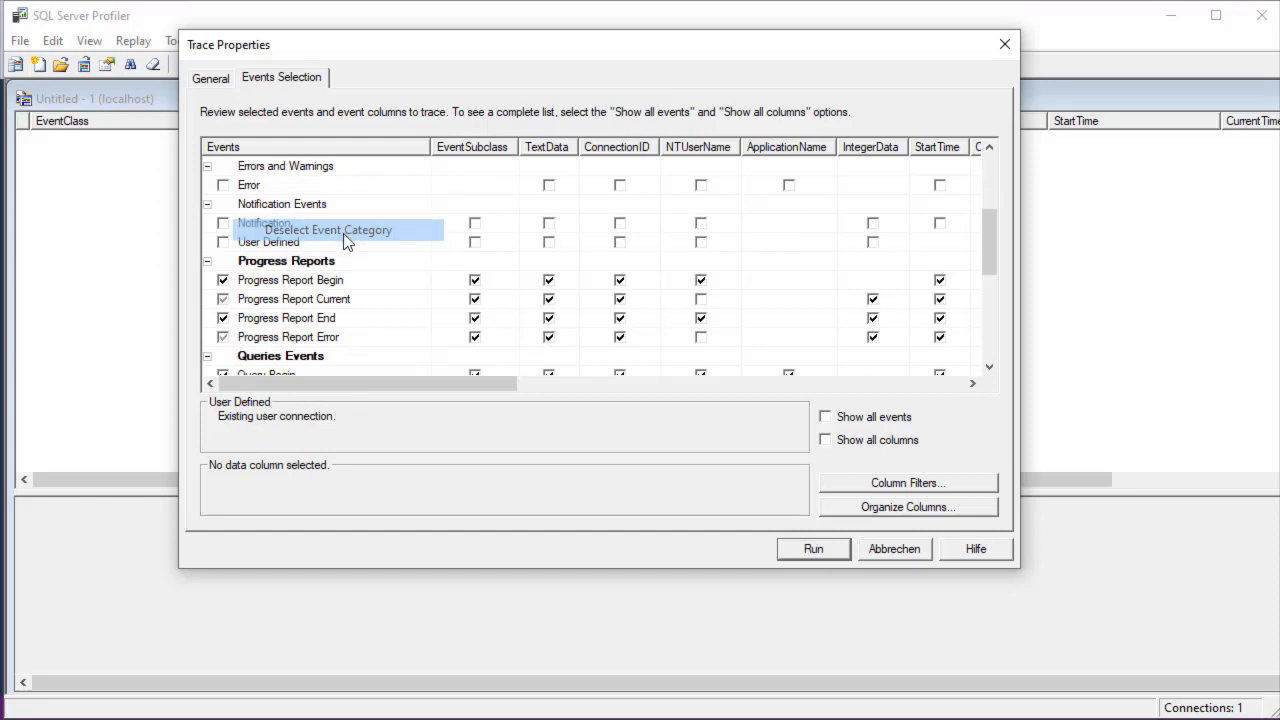
{"action": "right_click", "coordinate": [324, 148]}
{"action": "right_click", "coordinate": [292, 262]}
{"action": "left_click", "coordinate": [320, 290]}
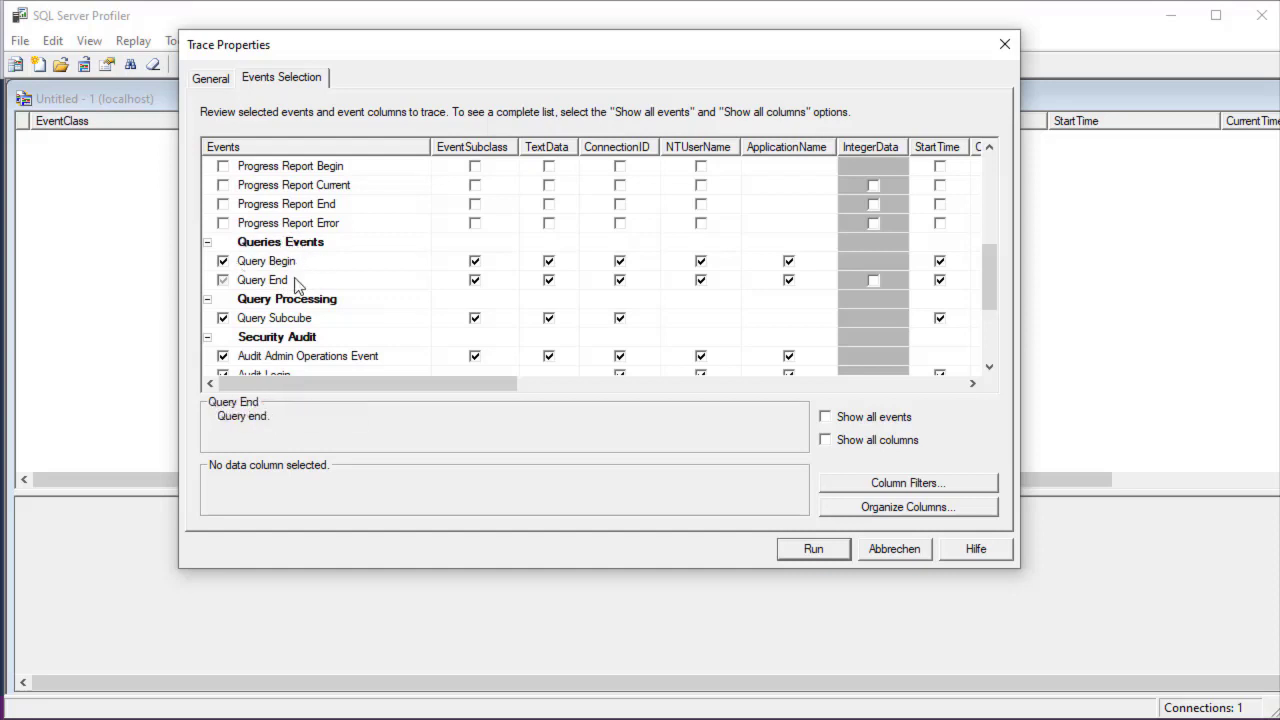
Exclude the Query Processing, Security Audit and Session Events categories, keeping Queries Events, and run the trace.
{"action": "scroll", "coordinate": [300, 268], "scroll_direction": "down", "scroll_amount": 1}
{"action": "right_click", "coordinate": [256, 241]}
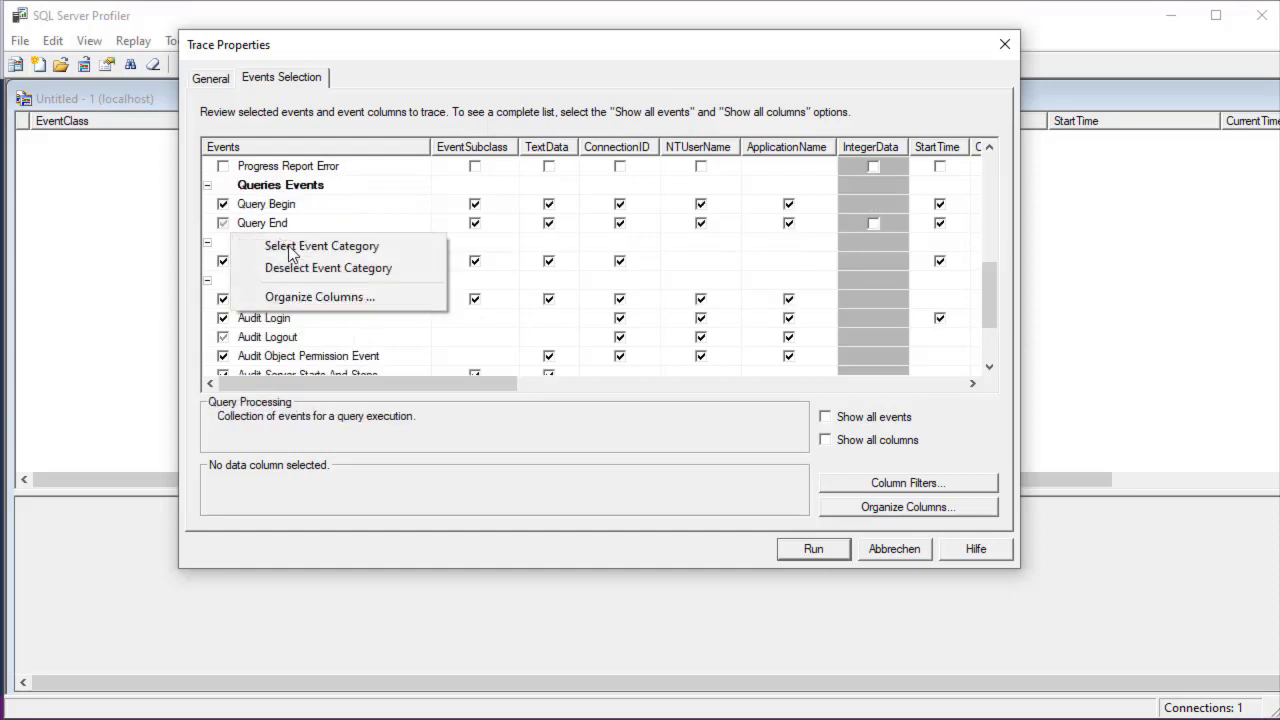
{"action": "left_click", "coordinate": [317, 268]}
{"action": "scroll", "coordinate": [317, 270], "scroll_direction": "down", "scroll_amount": 1}
{"action": "right_click", "coordinate": [262, 220]}
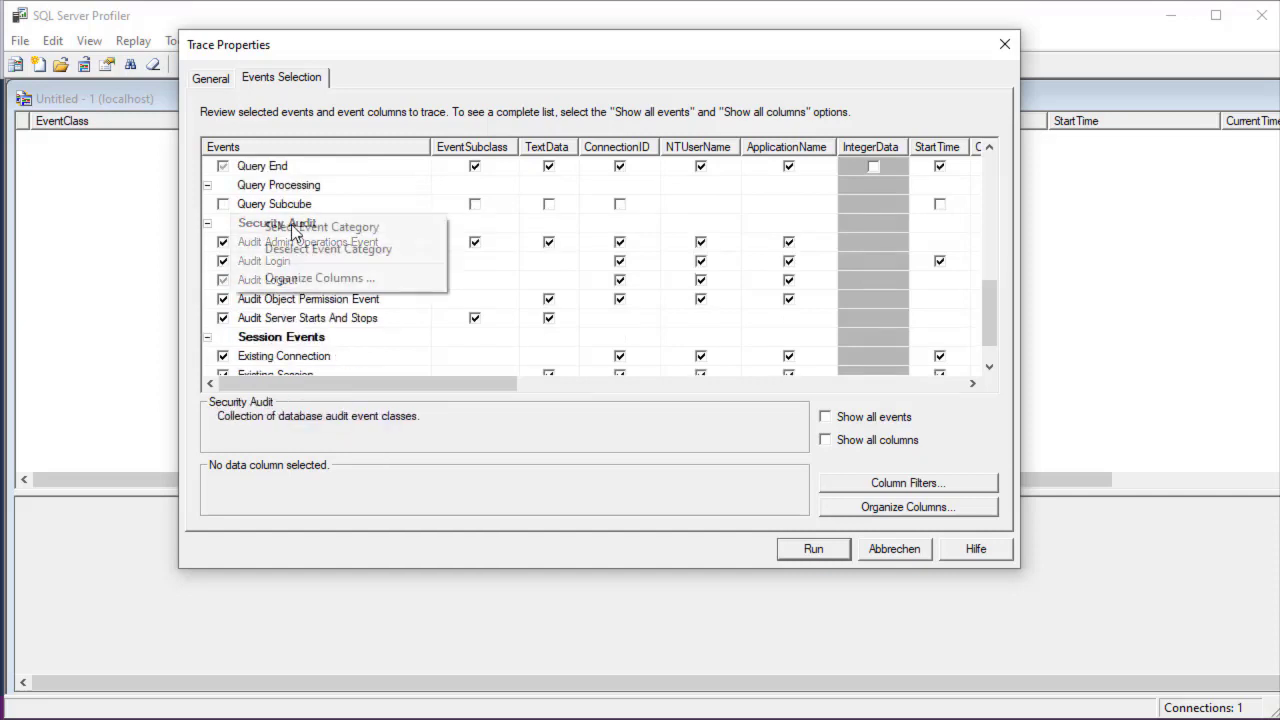
{"action": "left_click", "coordinate": [312, 249]}
{"action": "scroll", "coordinate": [313, 255], "scroll_direction": "down", "scroll_amount": 1}
{"action": "right_click", "coordinate": [258, 296]}
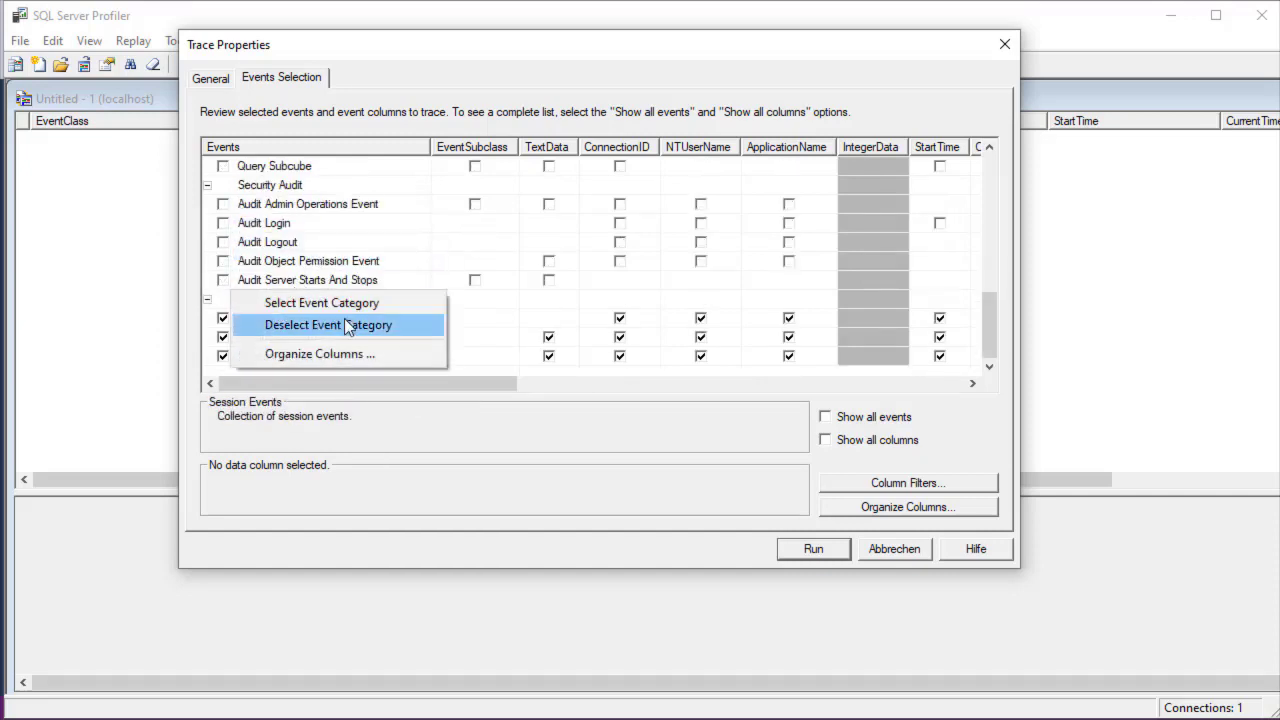
{"action": "left_click", "coordinate": [345, 324]}
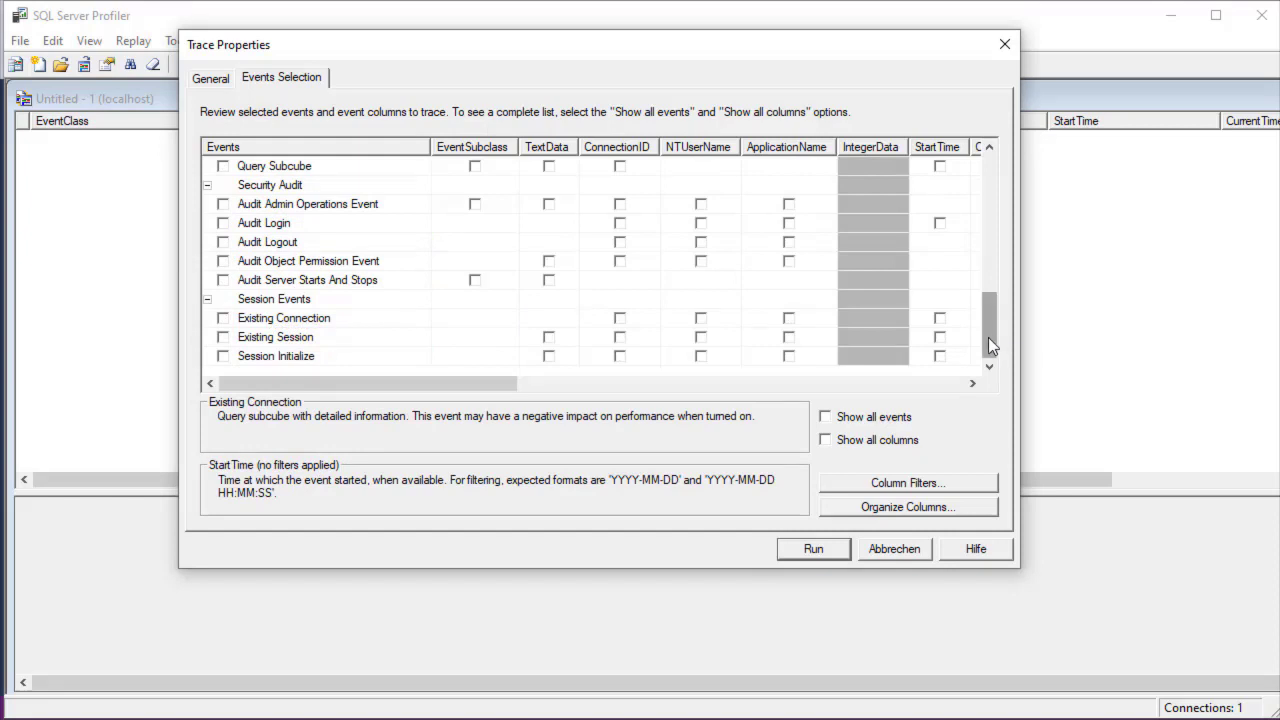
{"action": "left_click", "coordinate": [812, 551]}
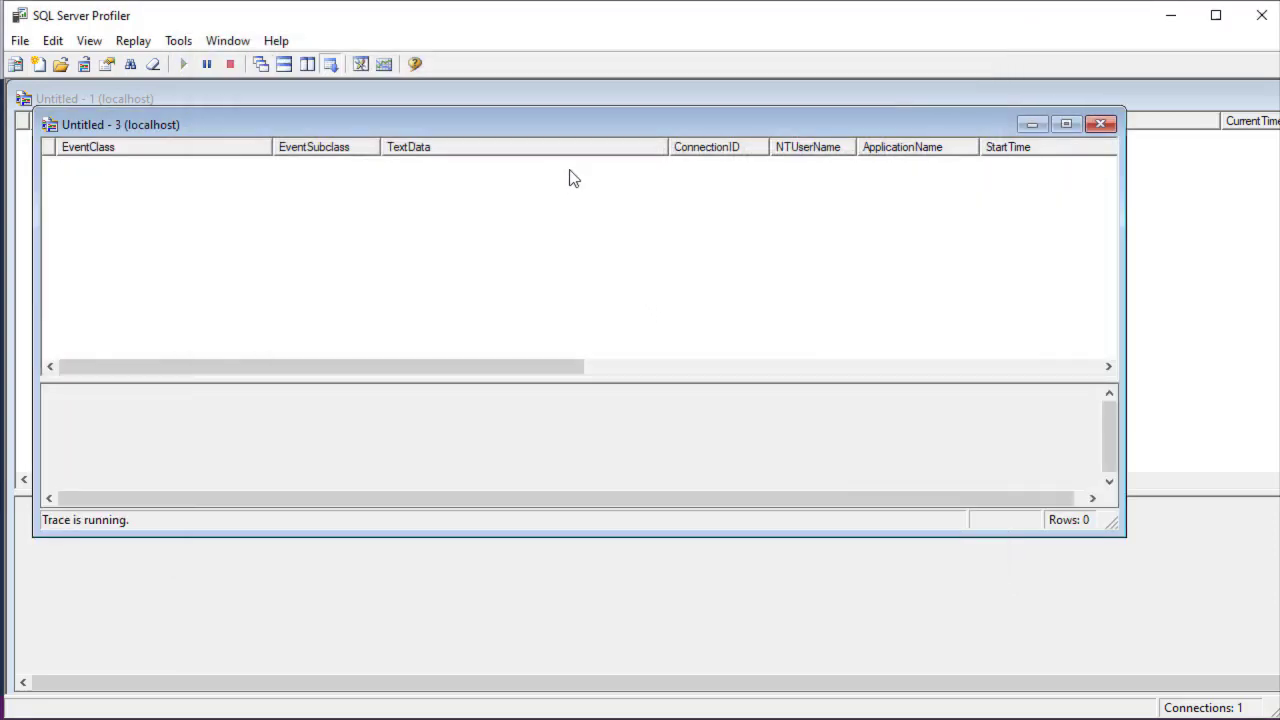
{"action": "left_click_drag", "start_coordinate": [147, 127], "coordinate": [138, 115]}
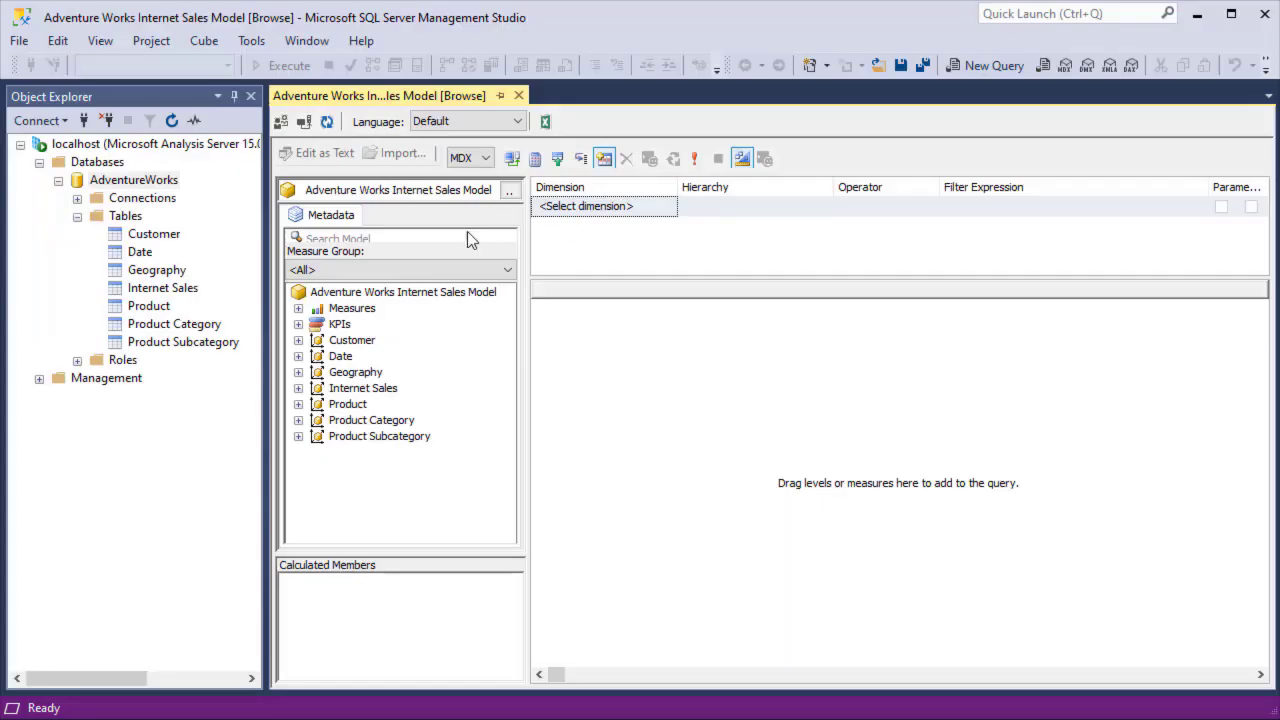
In SQL Server Management Studio, add the Internet Total Margin measure to the cube browser query and execute it.
{"action": "left_click", "coordinate": [298, 308]}
{"action": "left_click", "coordinate": [317, 340]}
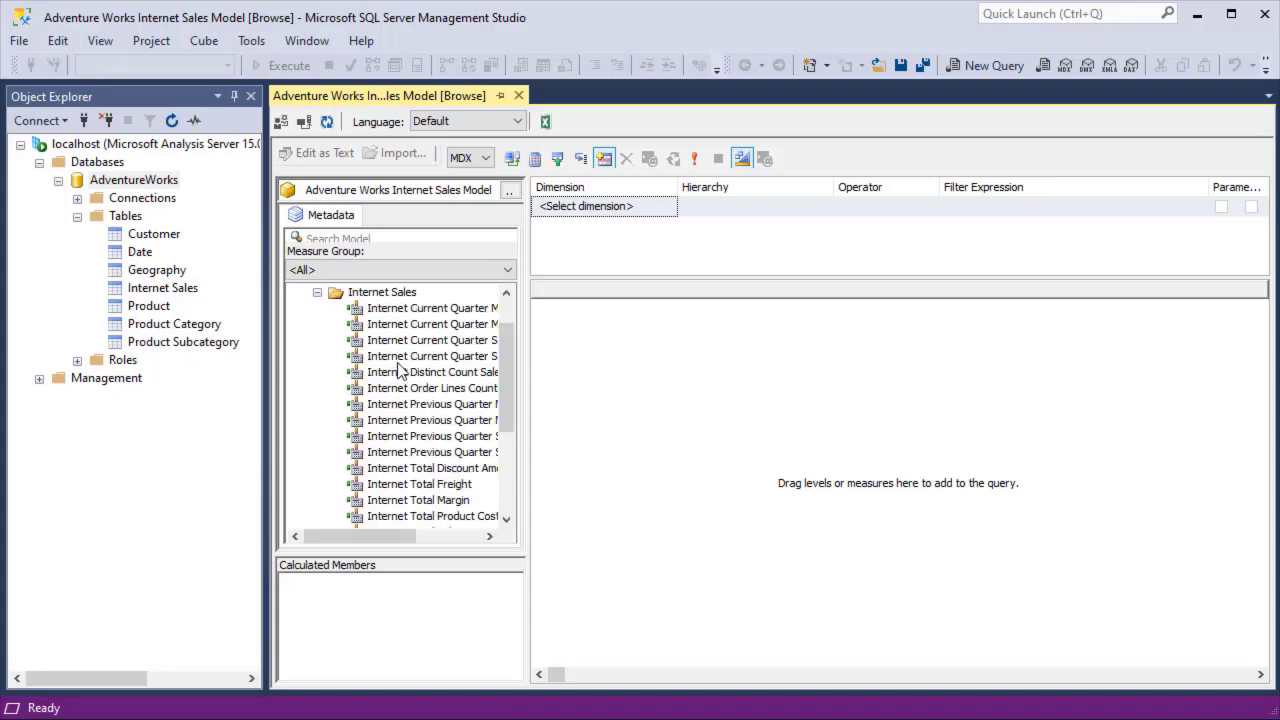
{"action": "left_click_drag", "start_coordinate": [450, 500], "coordinate": [774, 417]}
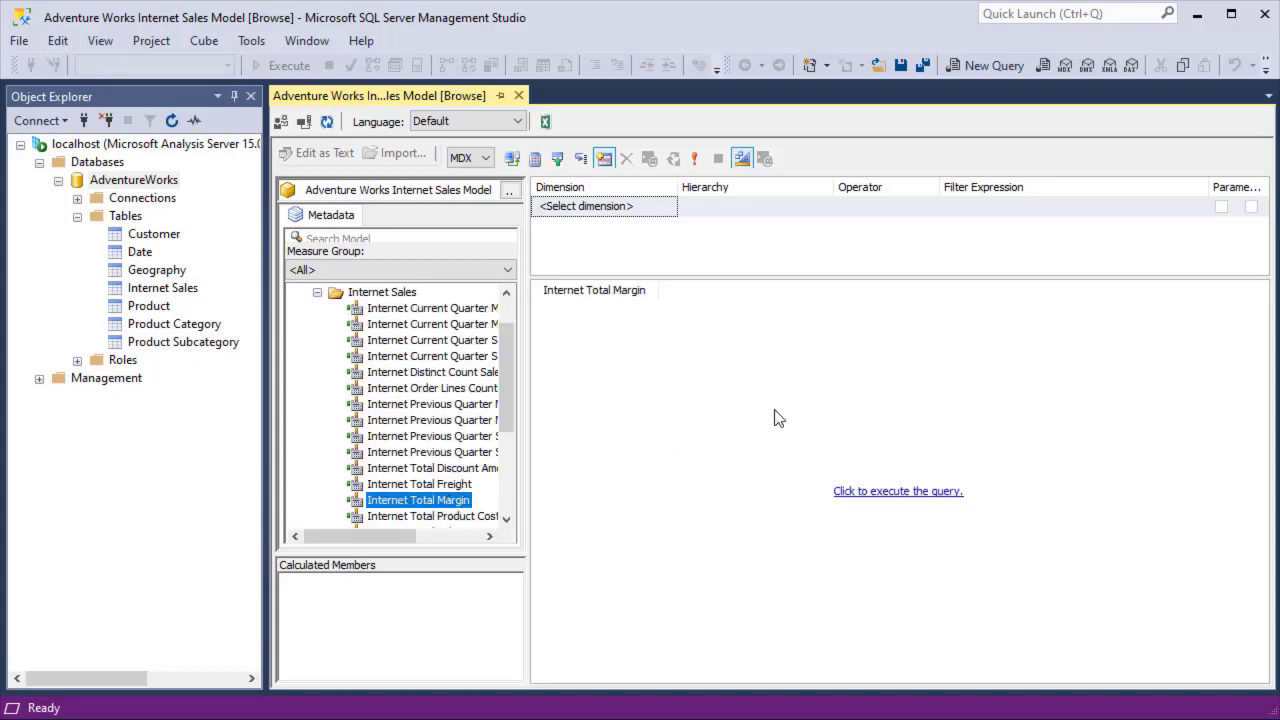
{"action": "left_click", "coordinate": [929, 492]}
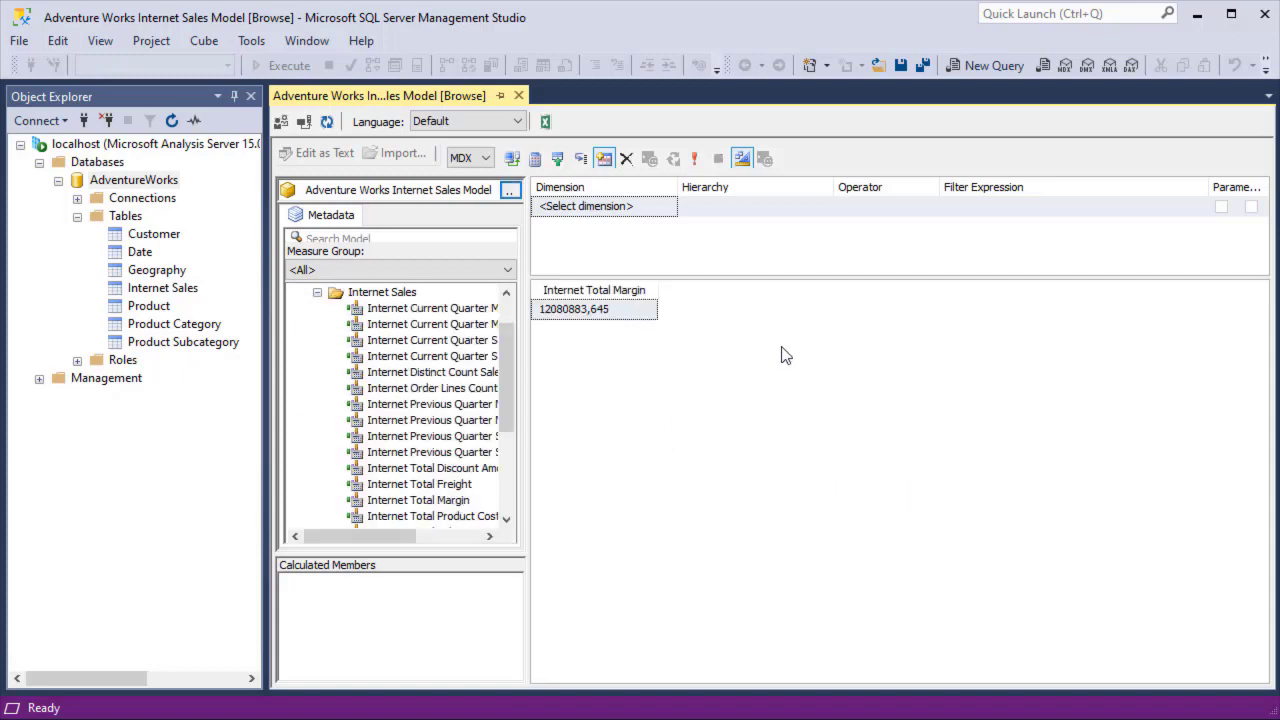
Switch back to SQL Server Profiler and pause the running trace.
{"action": "key", "text": "alt+Tab"}
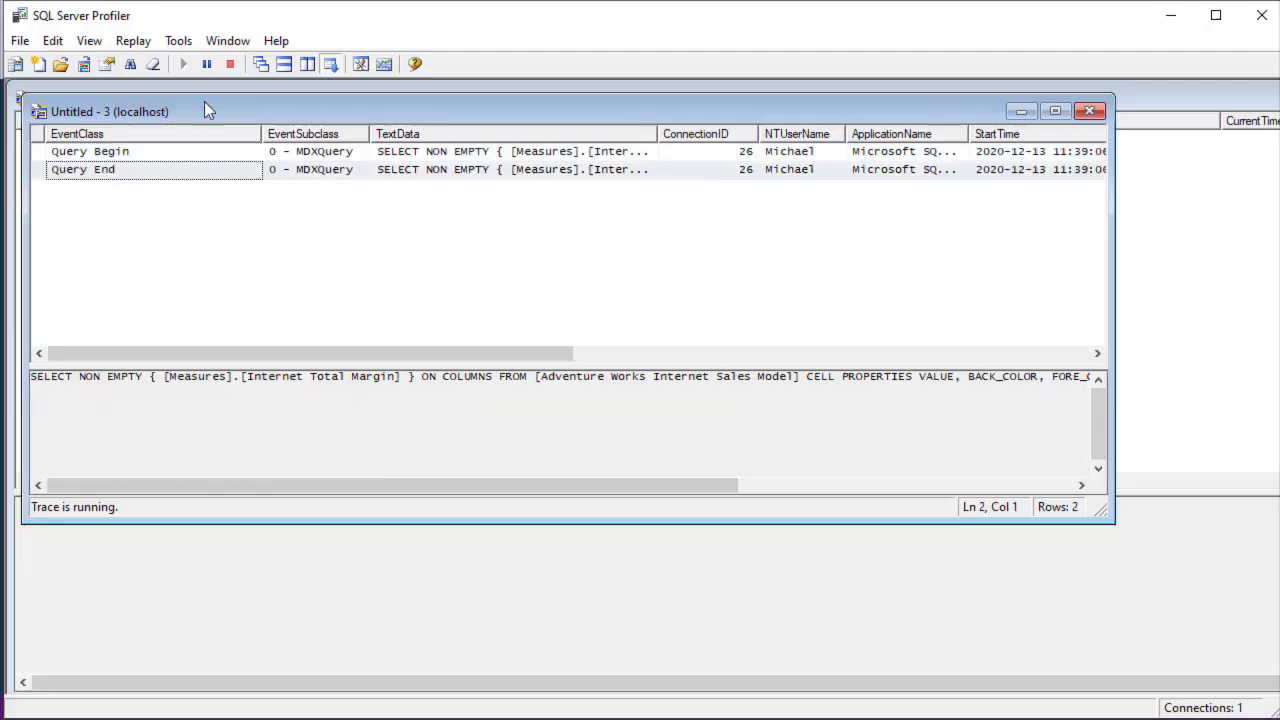
{"action": "left_click", "coordinate": [208, 66]}
Examine the captured MDX statement and property list of the Query Begin event, and the statement of the Query End event.
{"action": "left_click", "coordinate": [128, 154]}
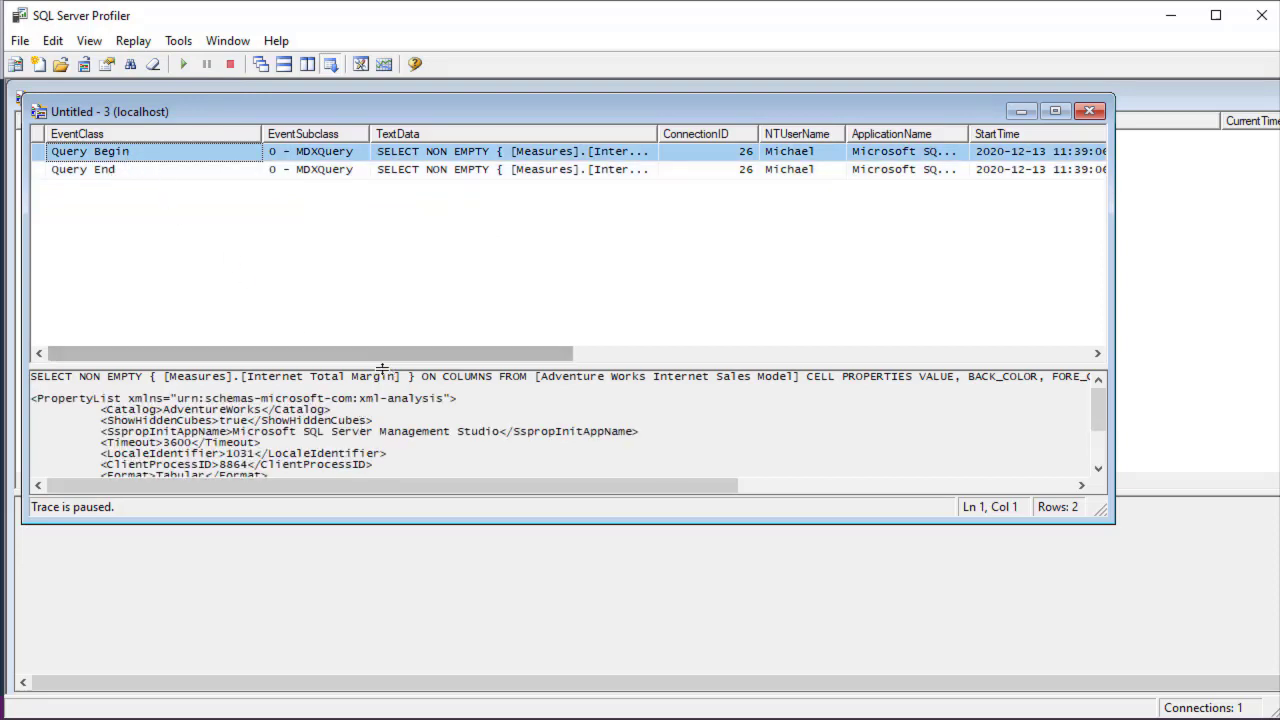
{"action": "left_click_drag", "start_coordinate": [165, 378], "coordinate": [403, 380]}
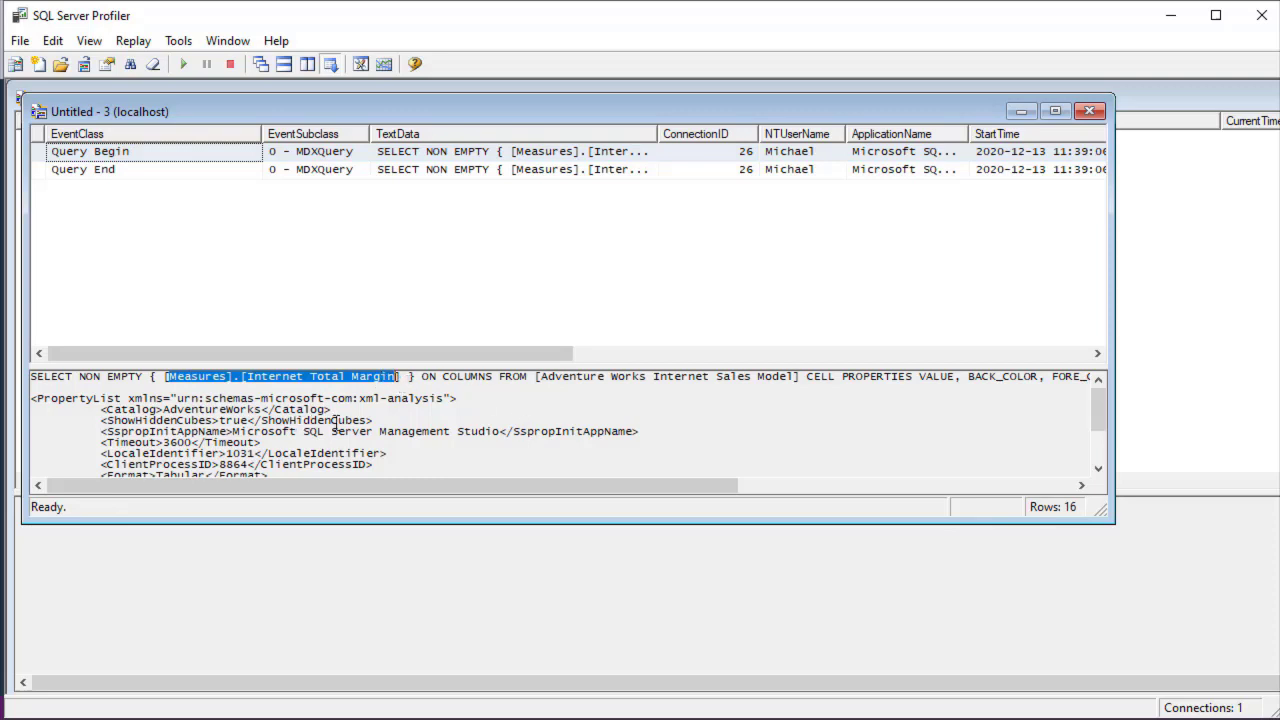
{"action": "left_click_drag", "start_coordinate": [543, 486], "coordinate": [429, 486]}
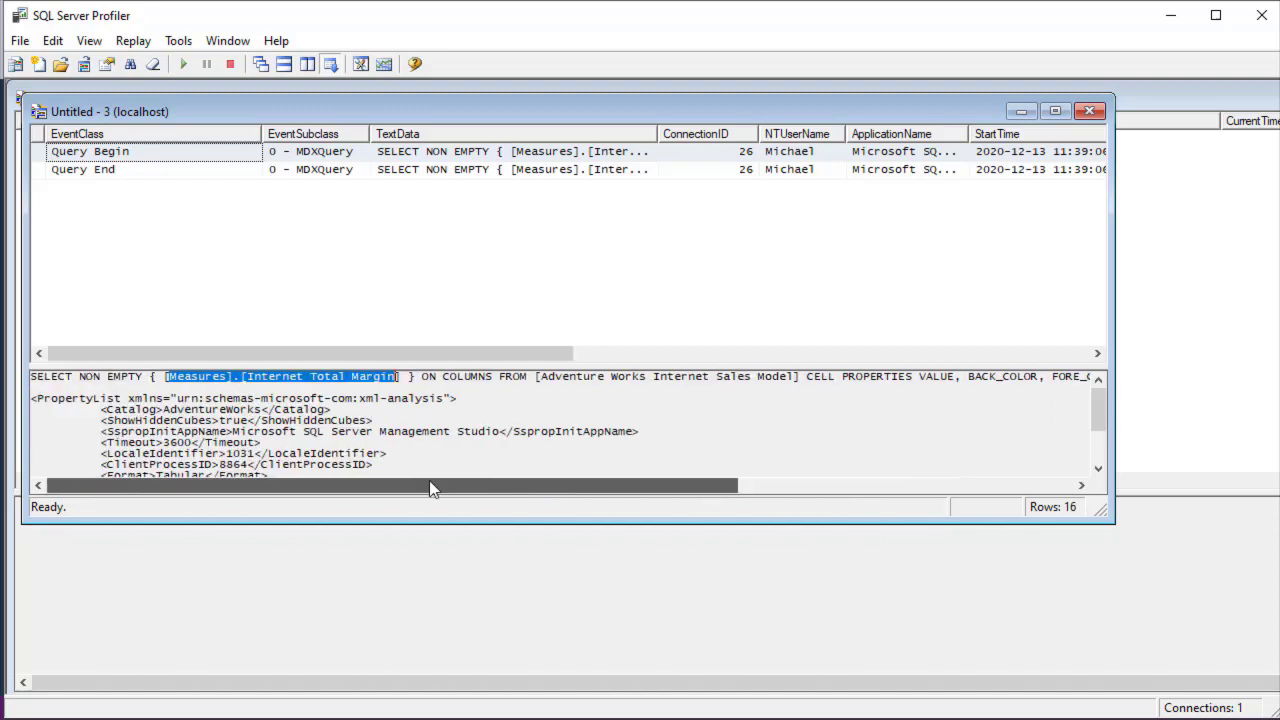
{"action": "scroll", "coordinate": [345, 415], "scroll_direction": "down", "scroll_amount": 1}
{"action": "scroll", "coordinate": [345, 415], "scroll_direction": "down", "scroll_amount": 2}
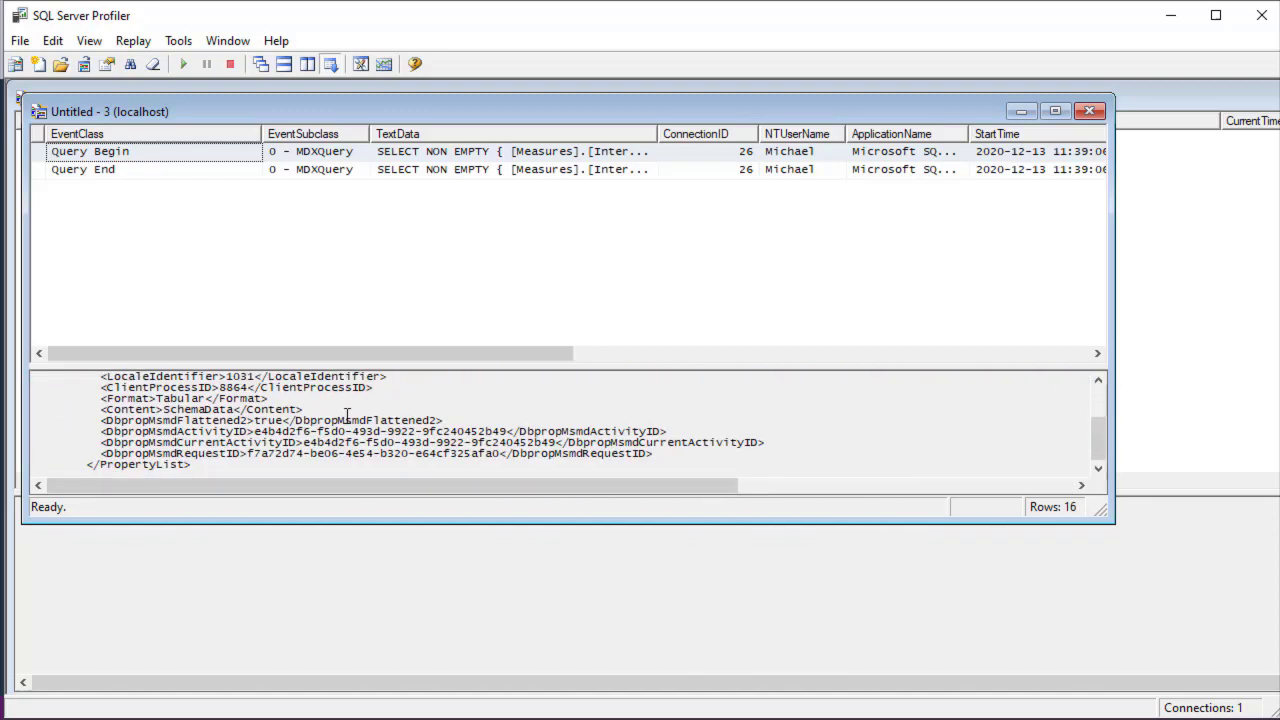
{"action": "scroll", "coordinate": [300, 412], "scroll_direction": "up", "scroll_amount": 4}
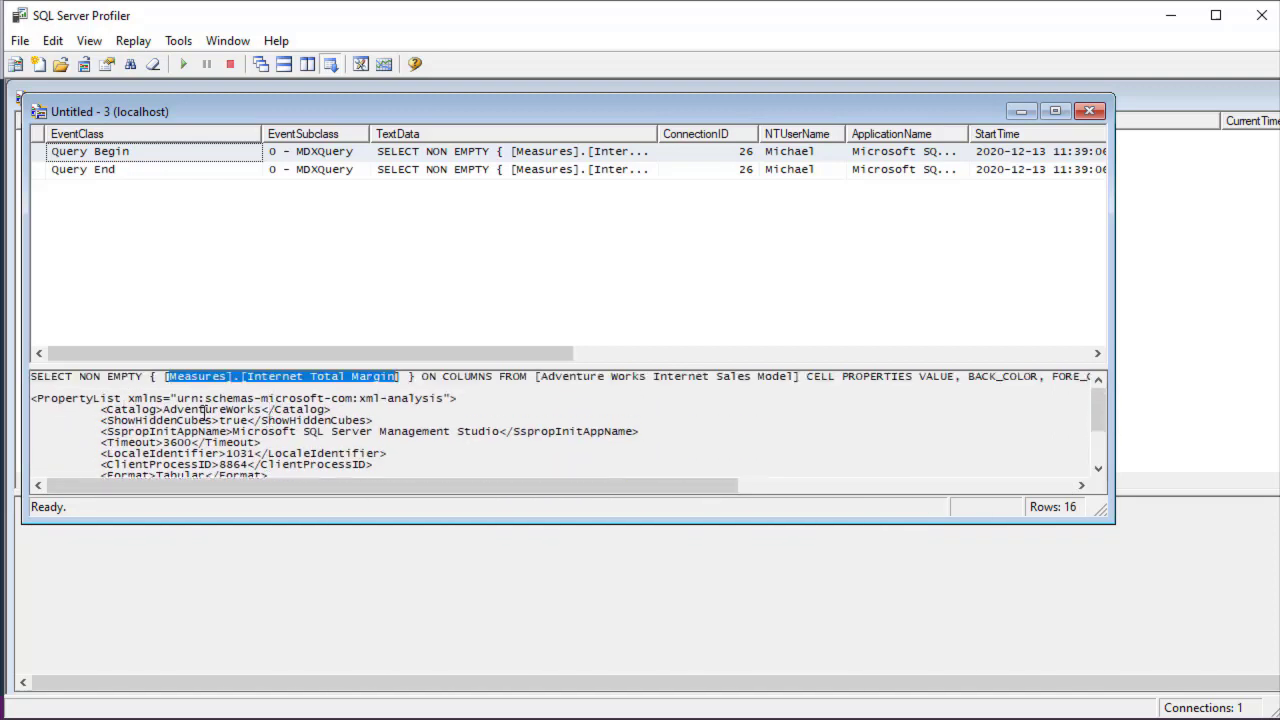
{"action": "left_click", "coordinate": [503, 169]}
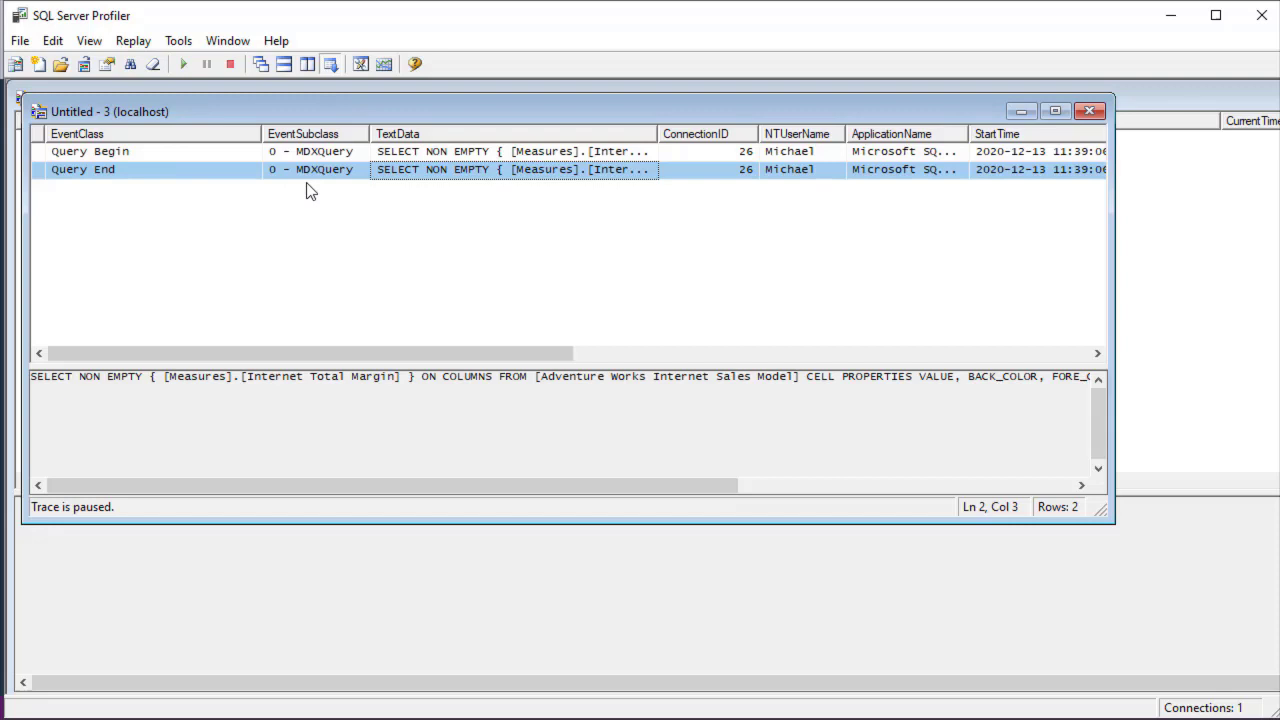
{"action": "left_click", "coordinate": [100, 67]}
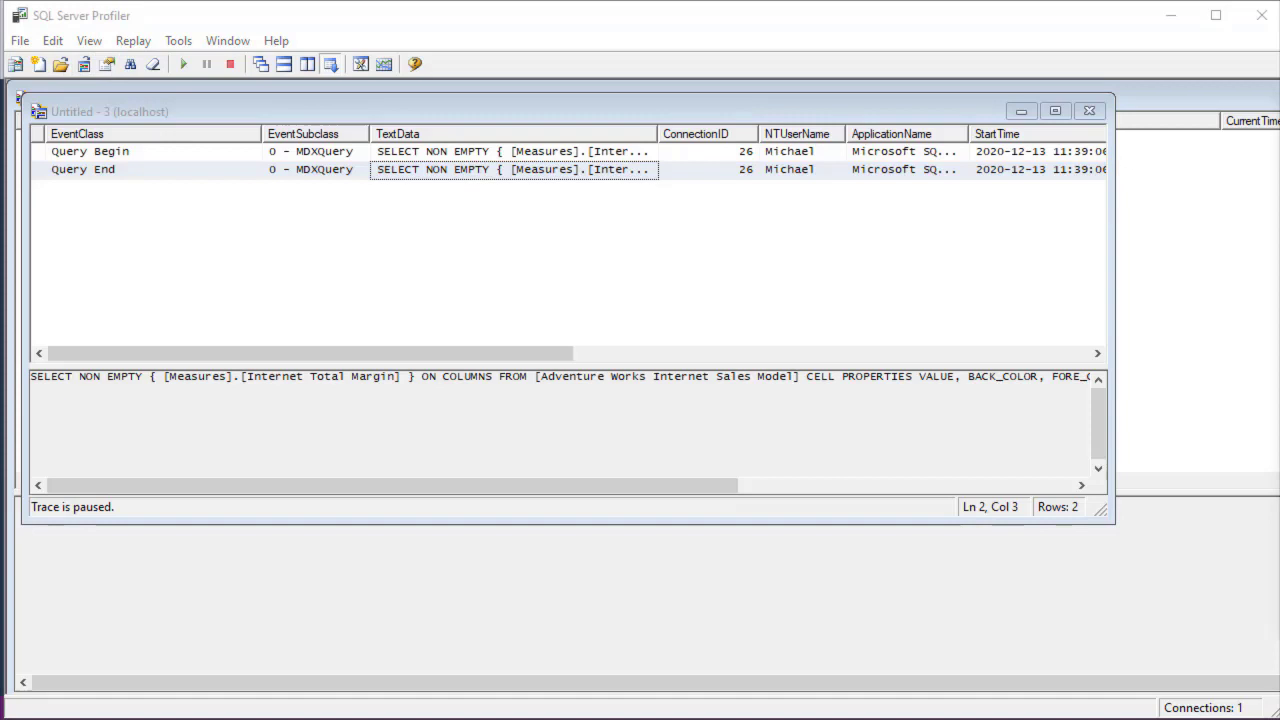